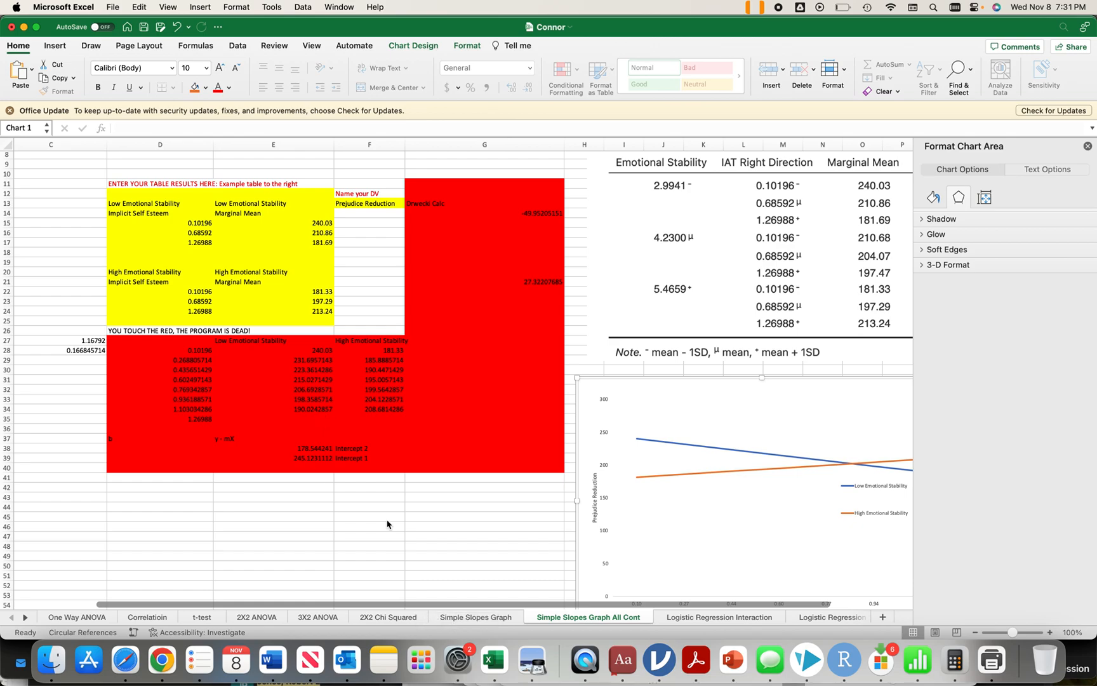
Step: On the One Way ANOVA sheet, set the mean for Level 2 IV 2 to 2
scroll(314, 469, left, 3)
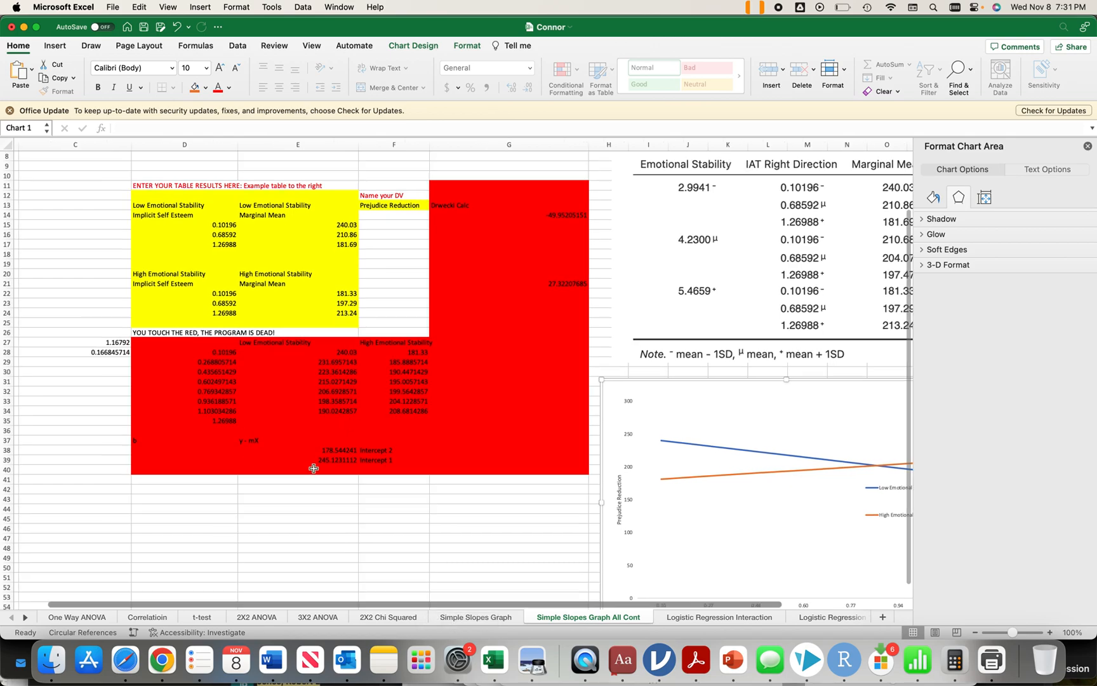
scroll(314, 468, right, 1)
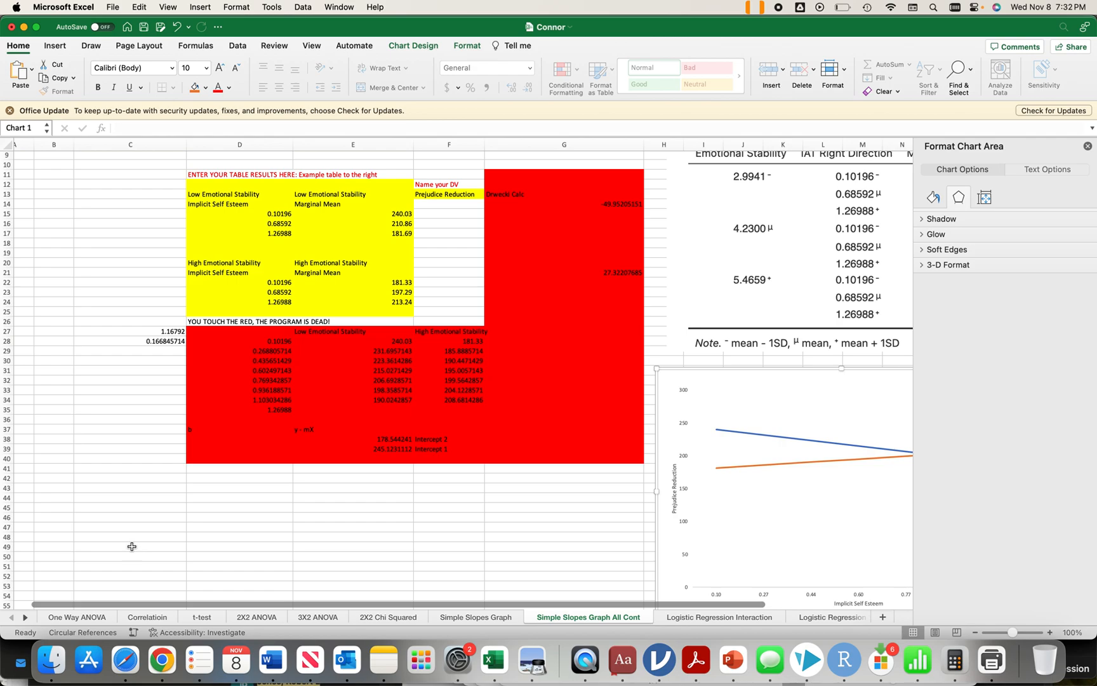
click(57, 618)
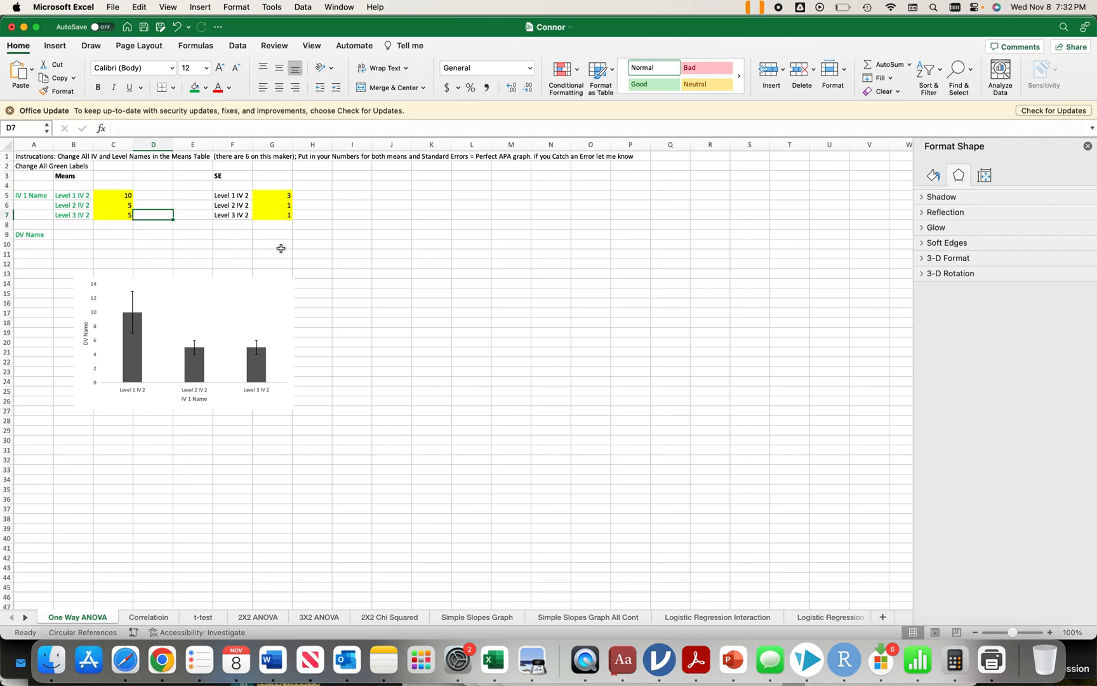
click(120, 205)
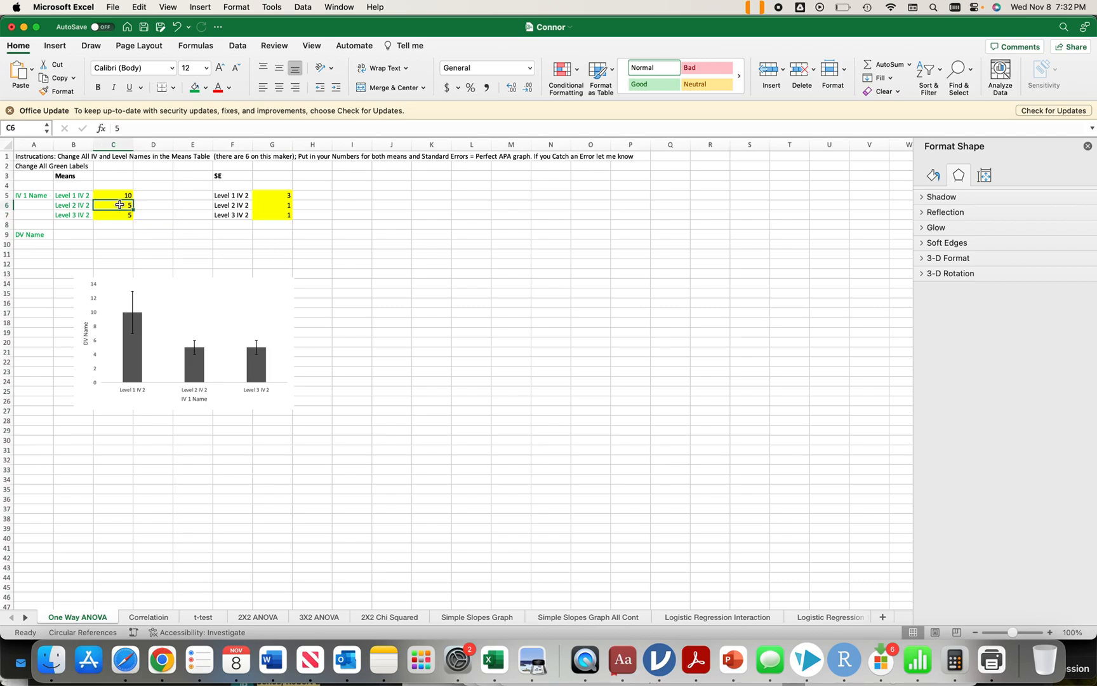
text(2)
click(312, 285)
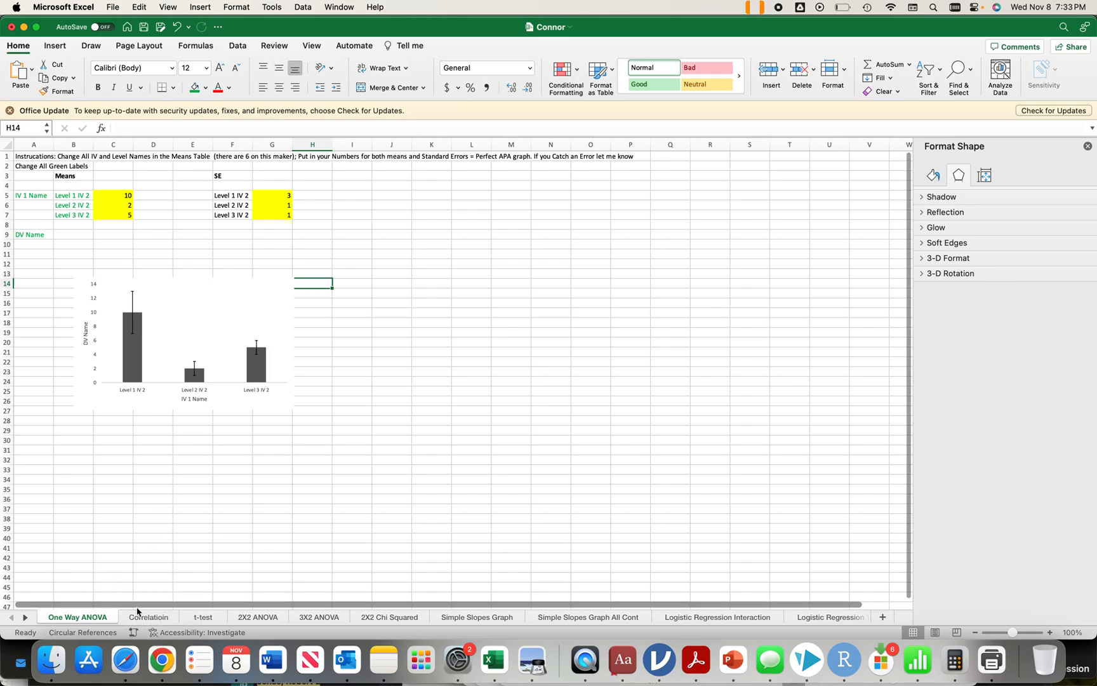
Step: Enlarge the scatter plot on the Correlation sheet so that it spans roughly columns D to N and rows 82 to 120
click(140, 614)
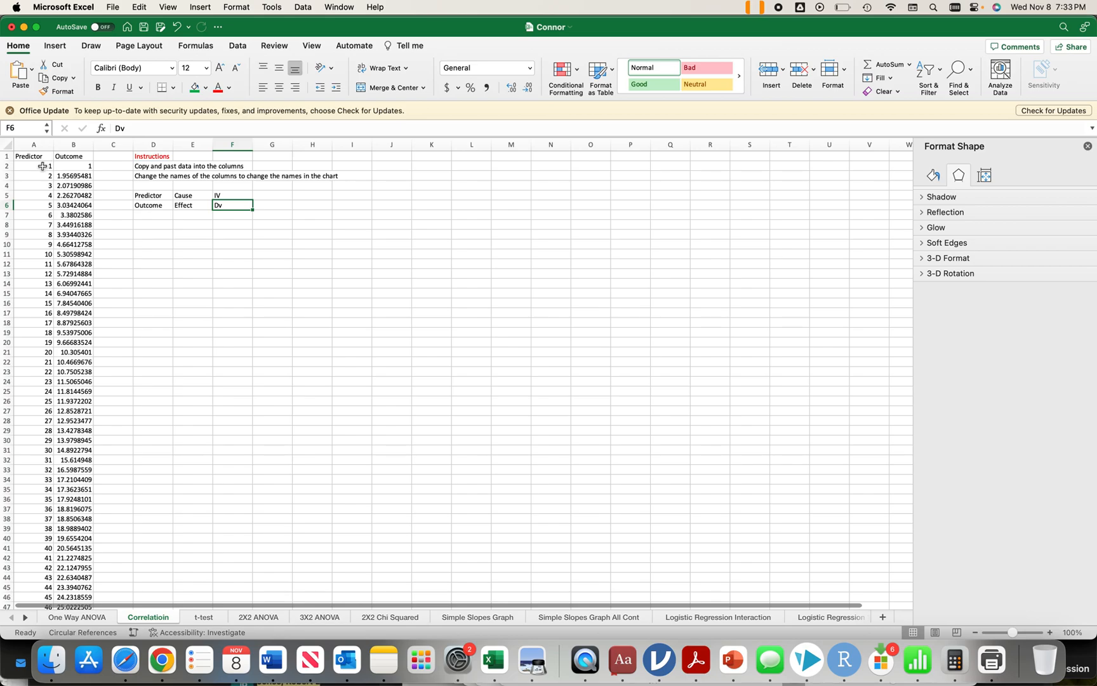
scroll(69, 182, down, 20)
scroll(70, 185, up, 20)
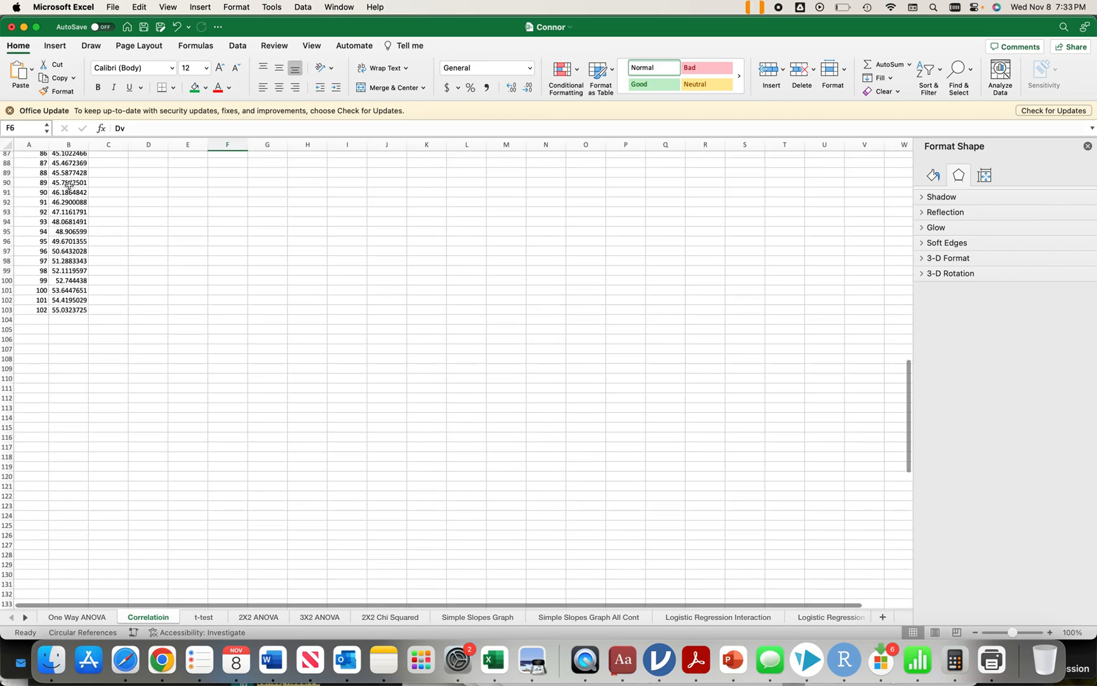
scroll(69, 184, down, 20)
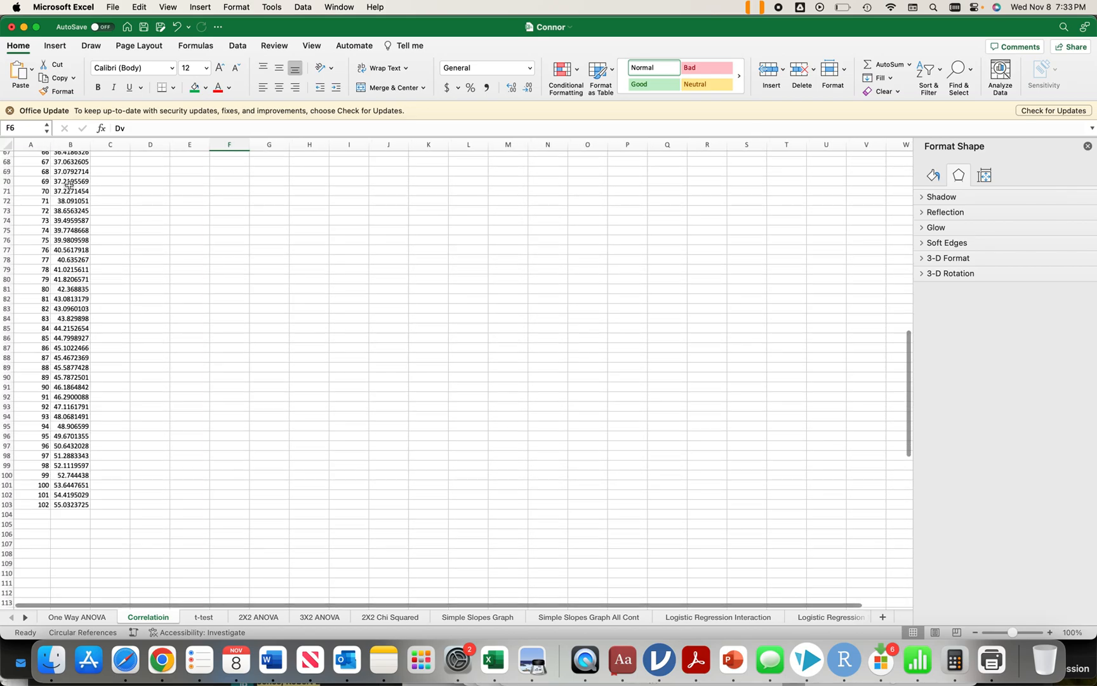
scroll(69, 185, up, 20)
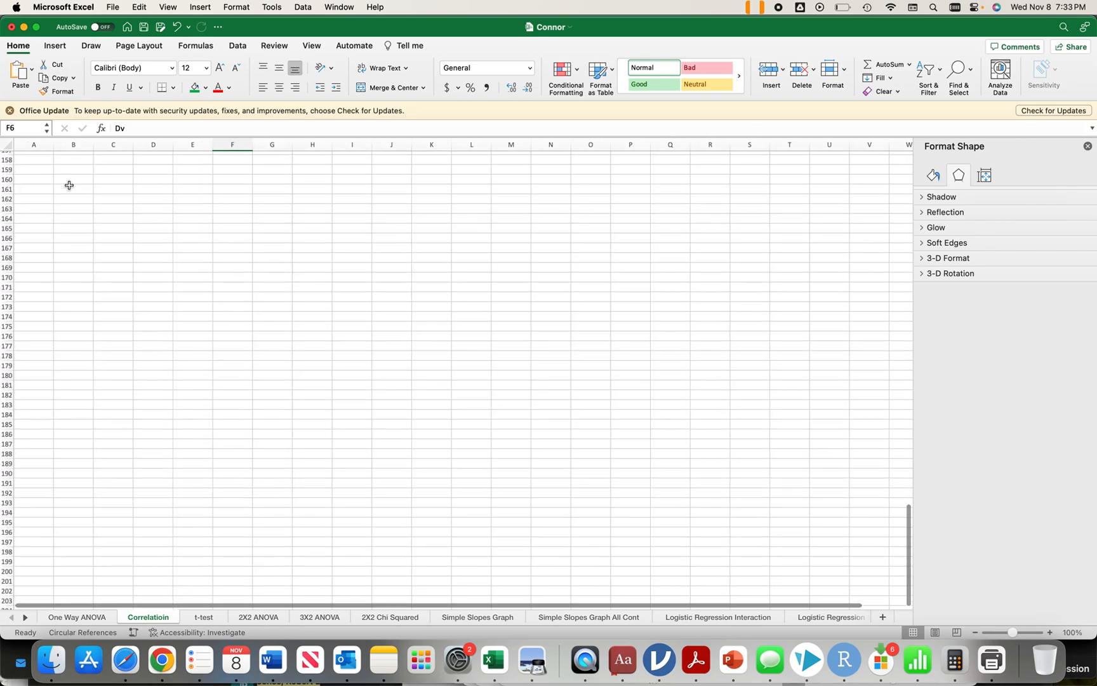
scroll(70, 185, down, 16)
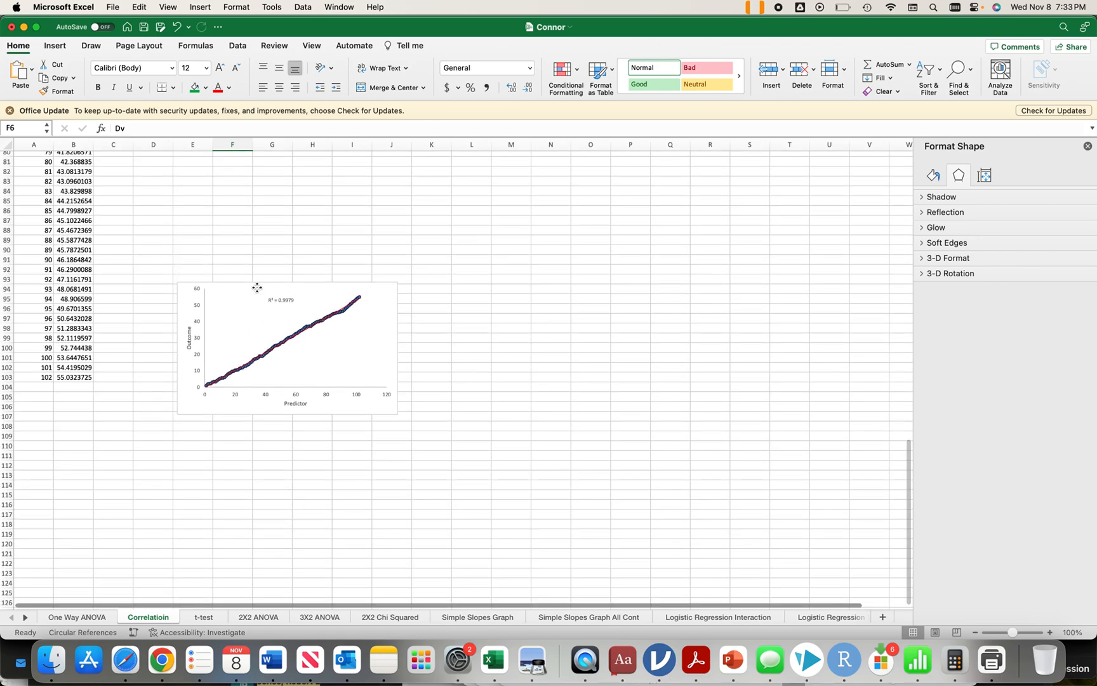
click(263, 284)
drag(399, 416, 571, 550)
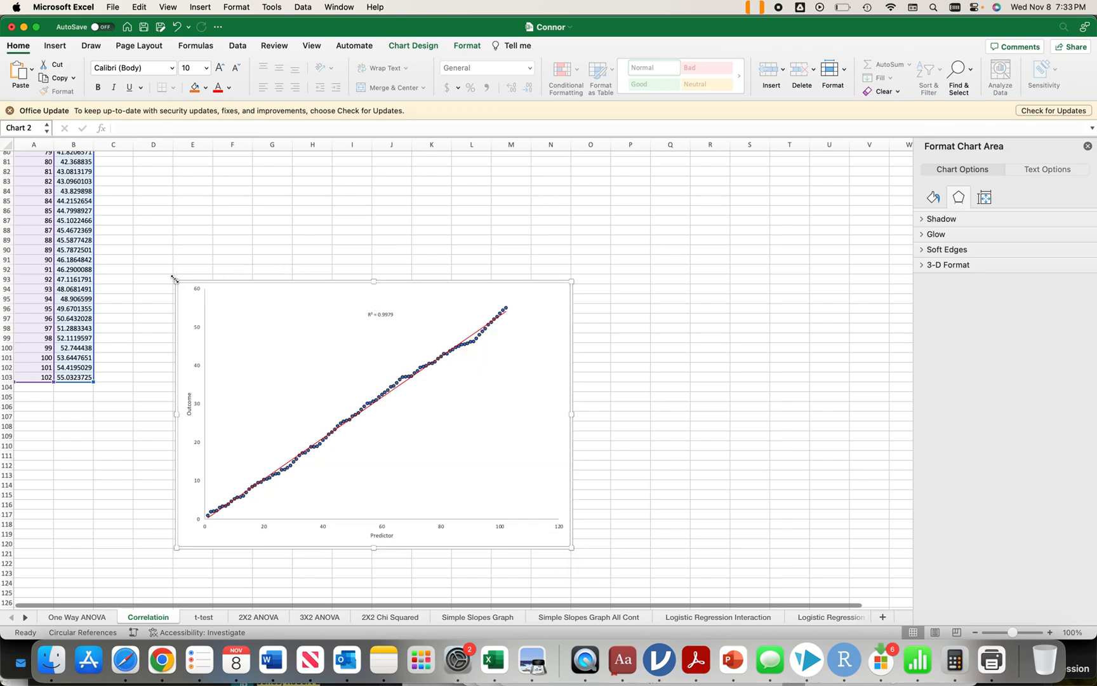
drag(174, 279, 119, 173)
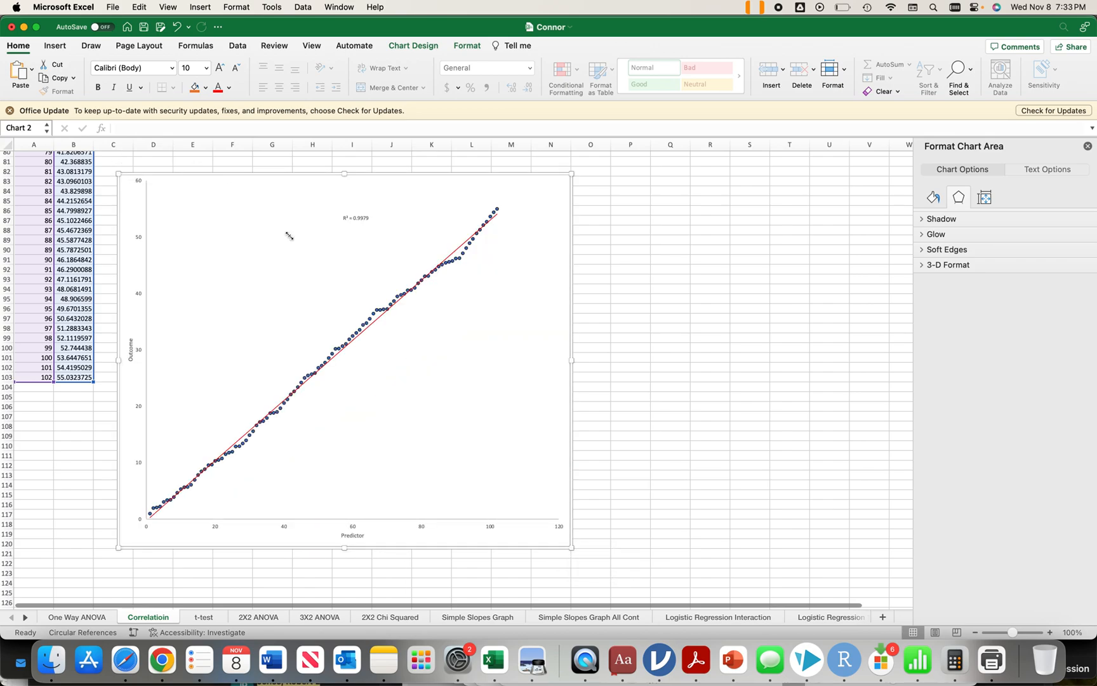
Step: Examine the Predictor and Outcome columns, the sheet's instructions and the enlarged scatter plot
scroll(259, 270, up, 20)
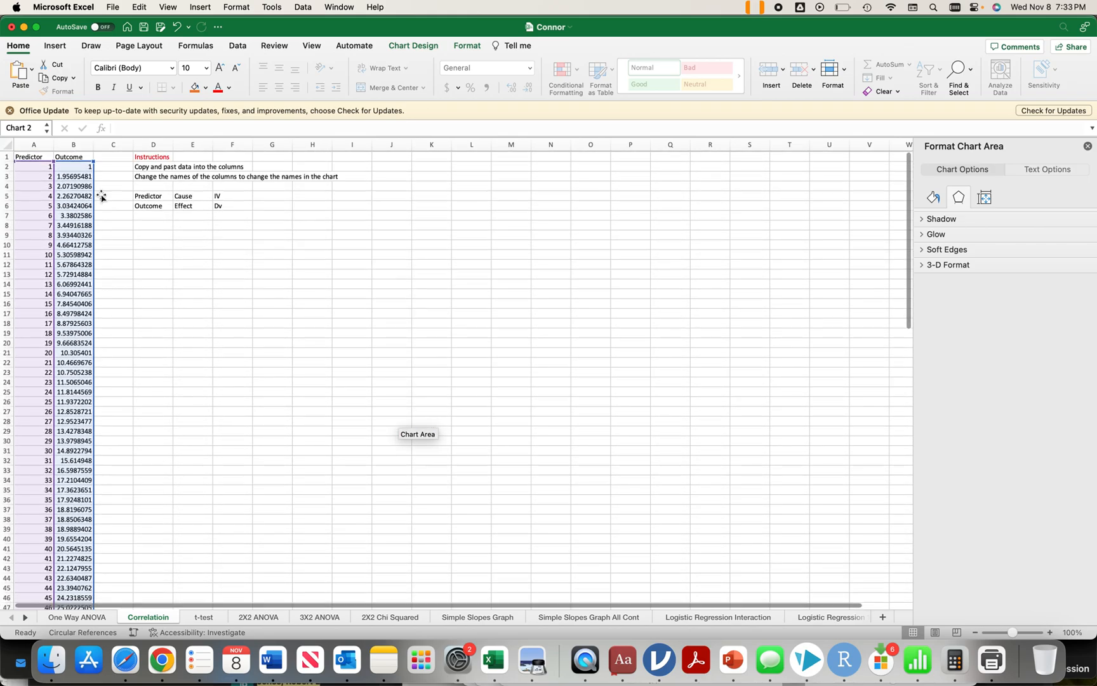
scroll(210, 346, down, 20)
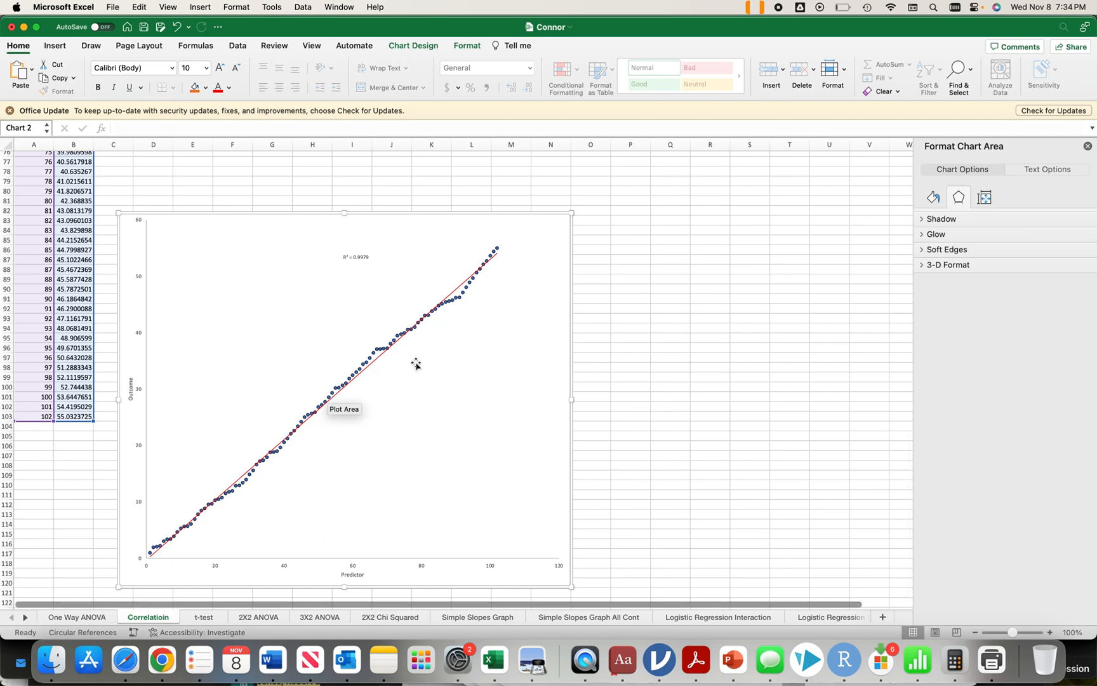
scroll(49, 326, up, 15)
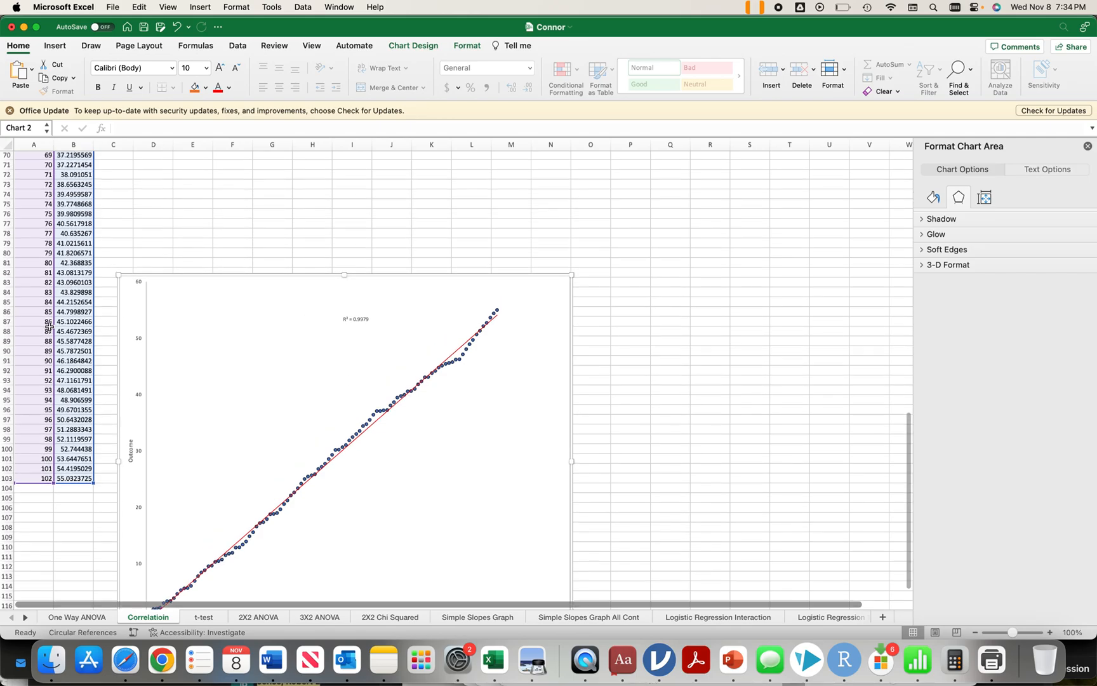
scroll(49, 326, up, 5)
scroll(49, 326, down, 18)
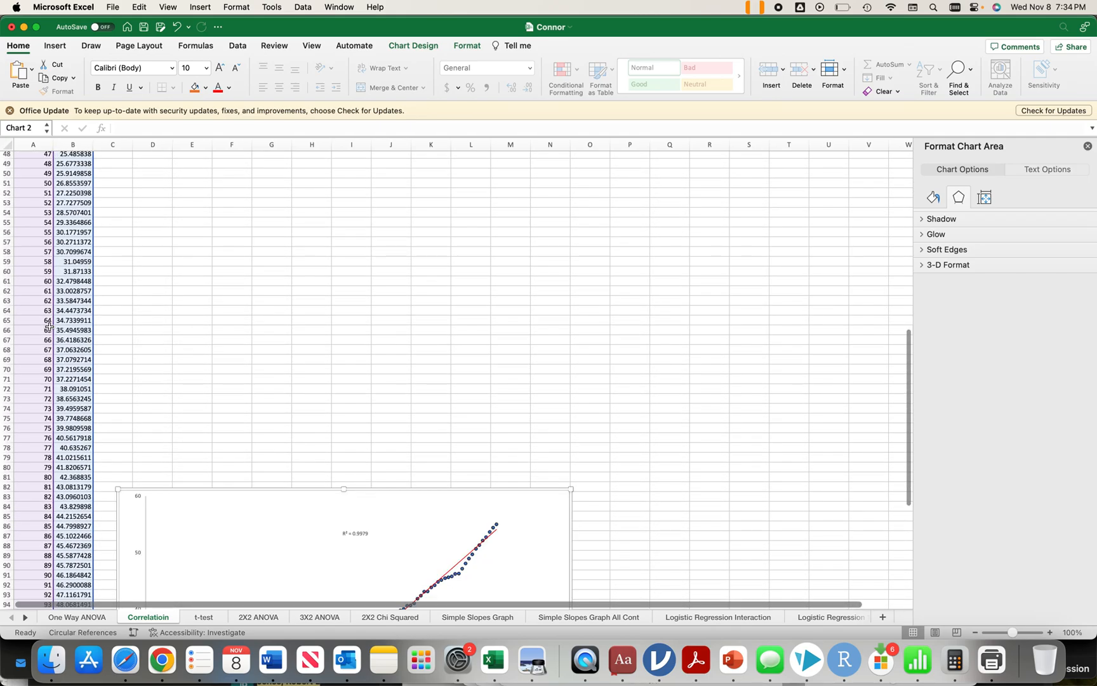
scroll(49, 325, down, 5)
scroll(49, 326, up, 2)
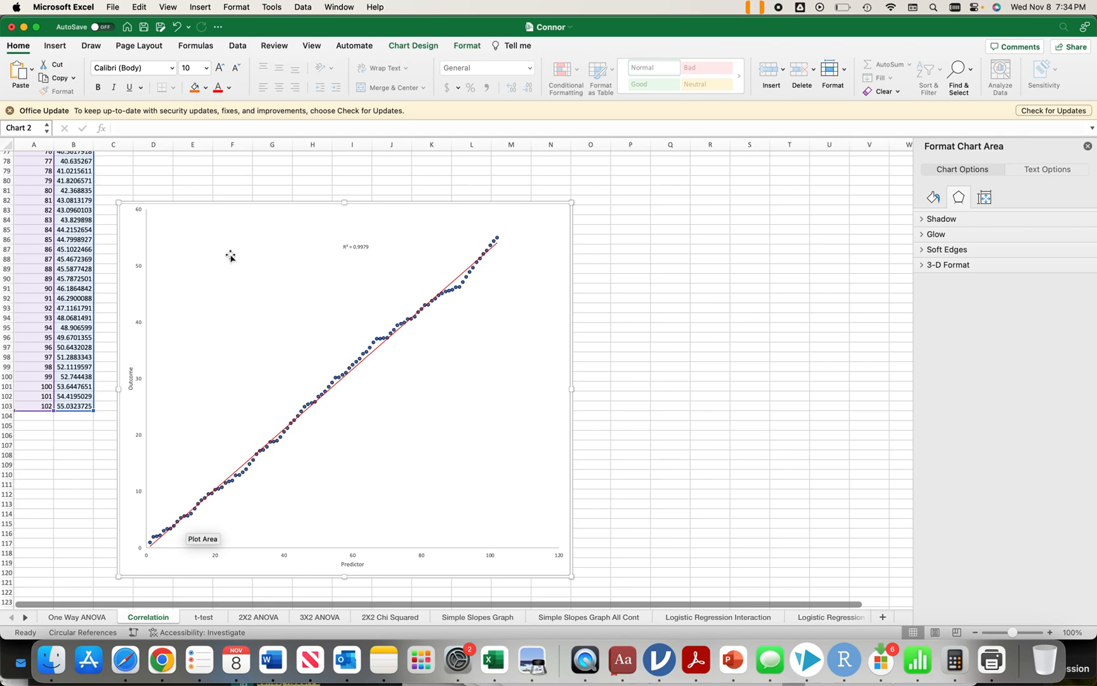
Step: On the t-test sheet, clear the IV 2 Name label in cell A6
click(203, 617)
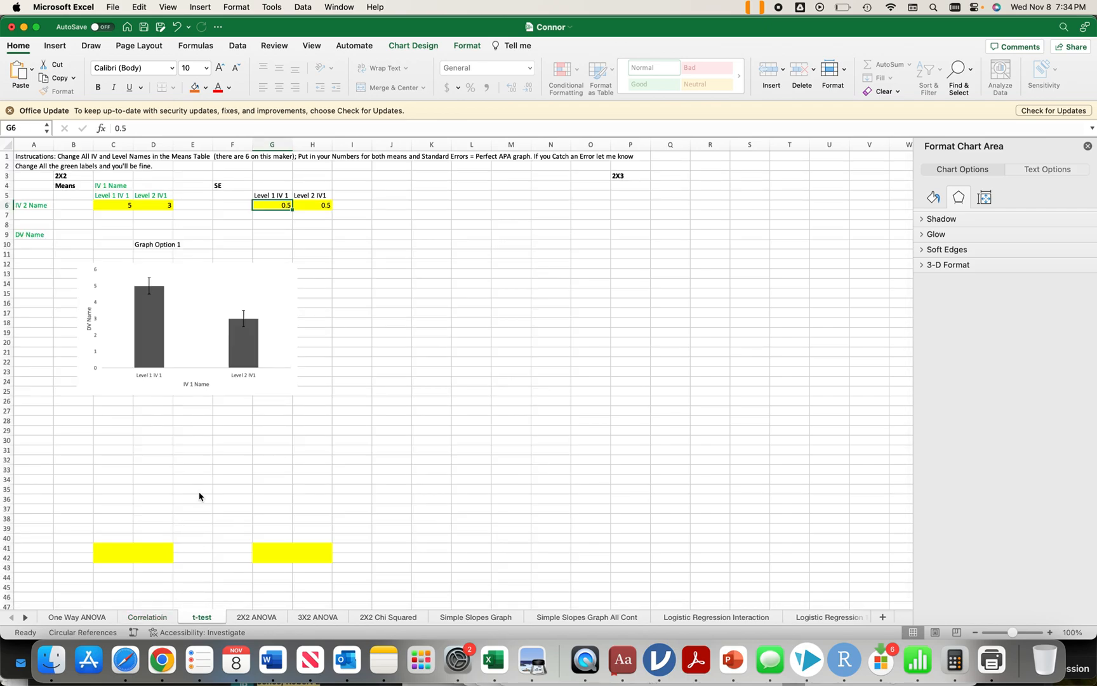
click(32, 207)
key(BackSpace)
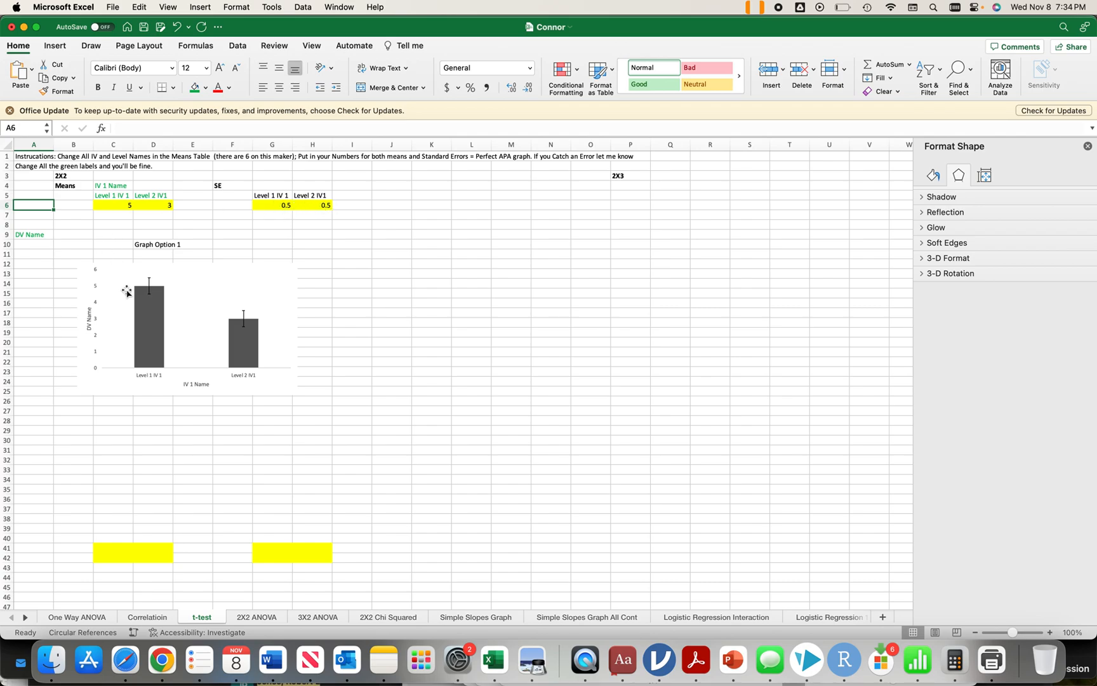
Step: Look over the 2X2 and 3X2 ANOVA sheets and clear the 2X3 label in cell P3 of the 2X2 Chi Squared sheet
click(251, 619)
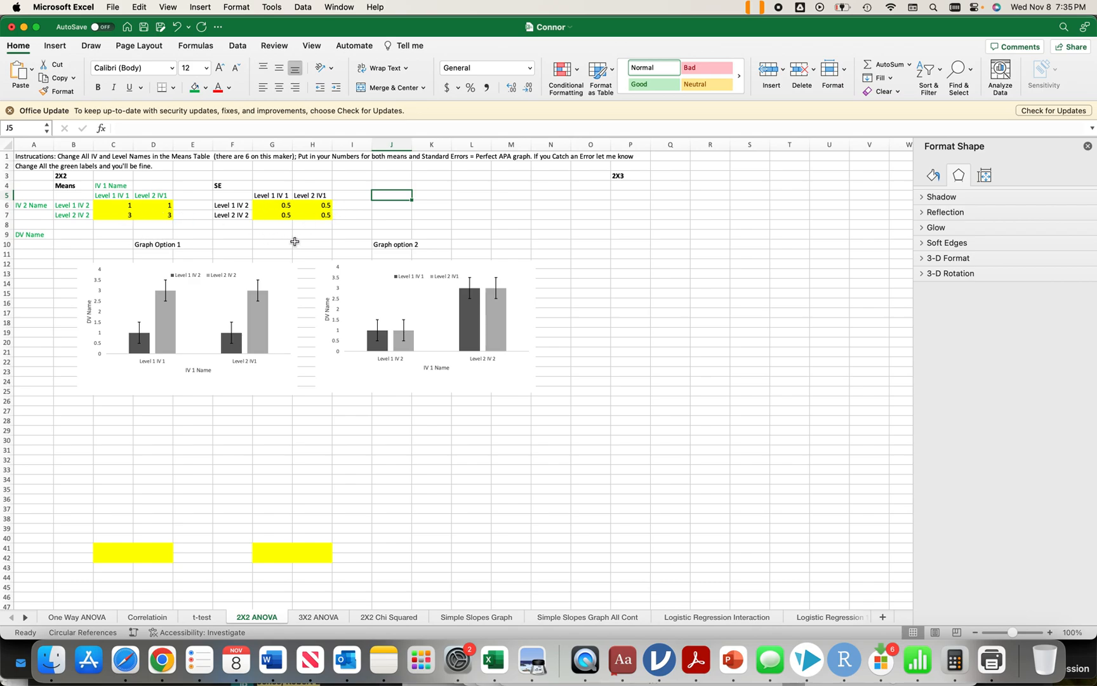
click(316, 616)
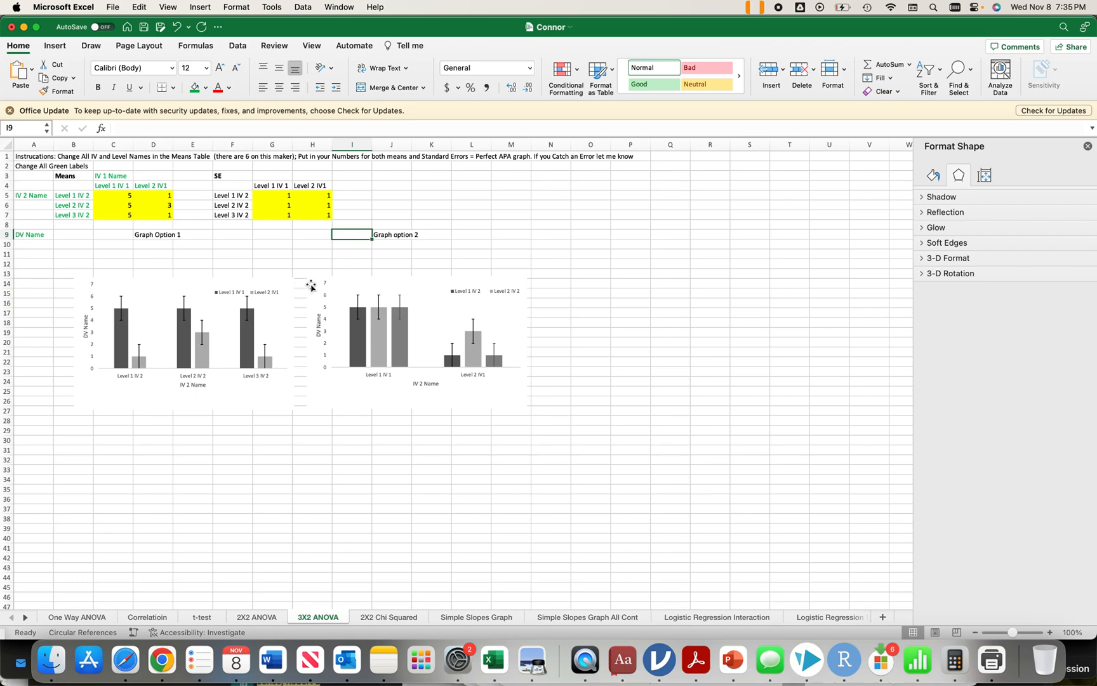
click(377, 617)
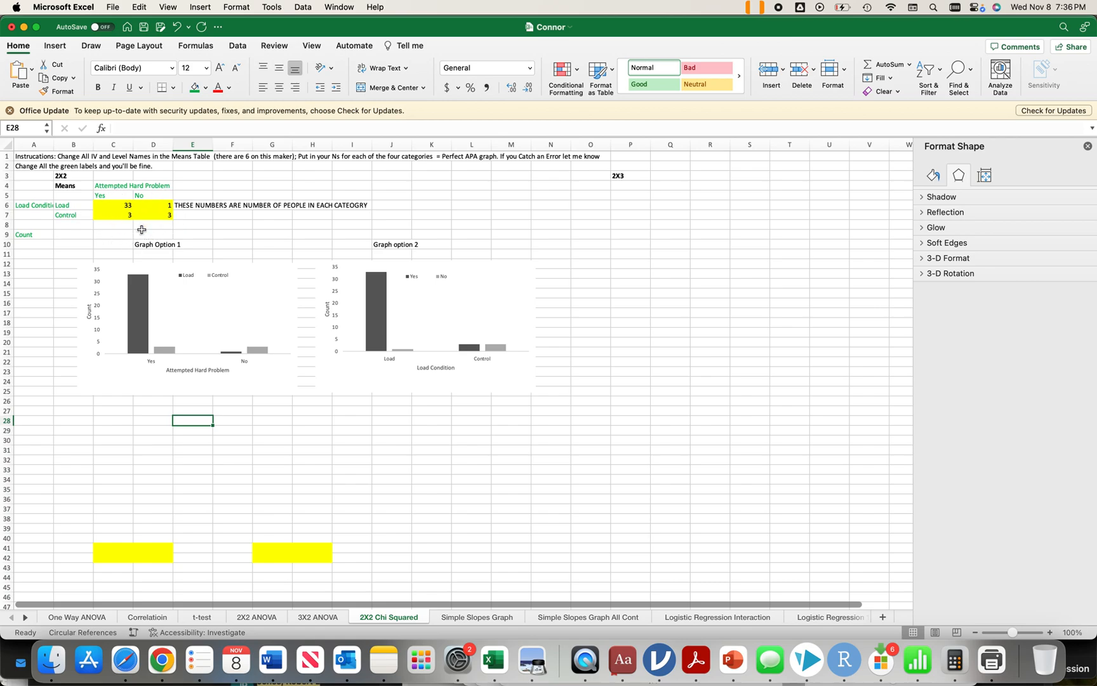
click(612, 175)
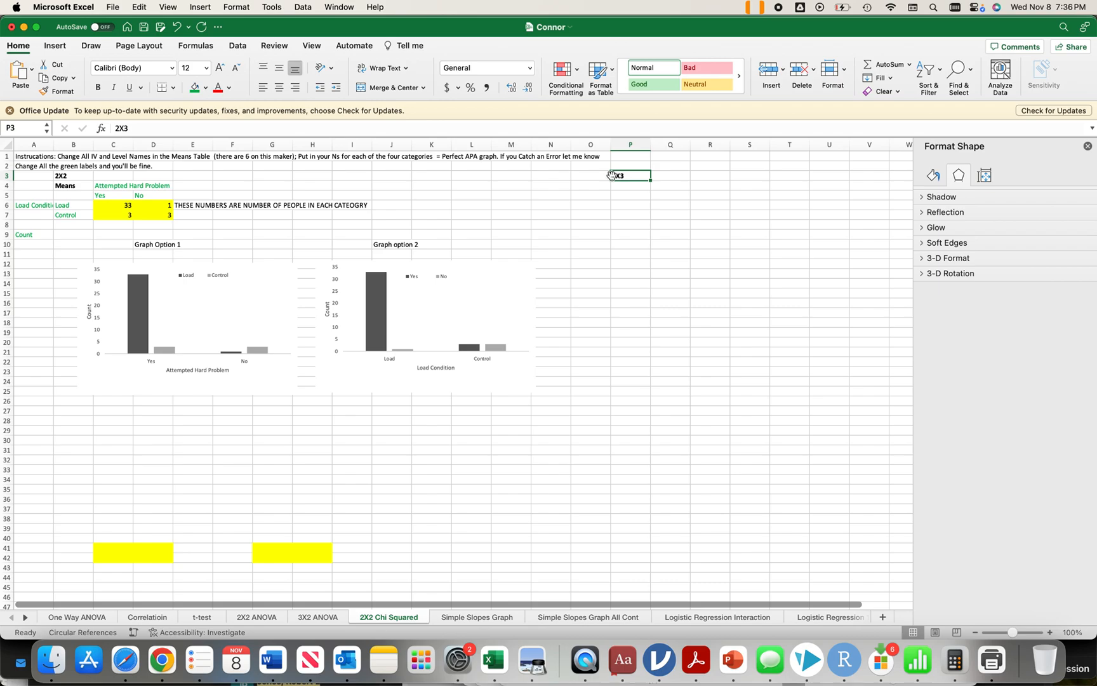
key(Delete)
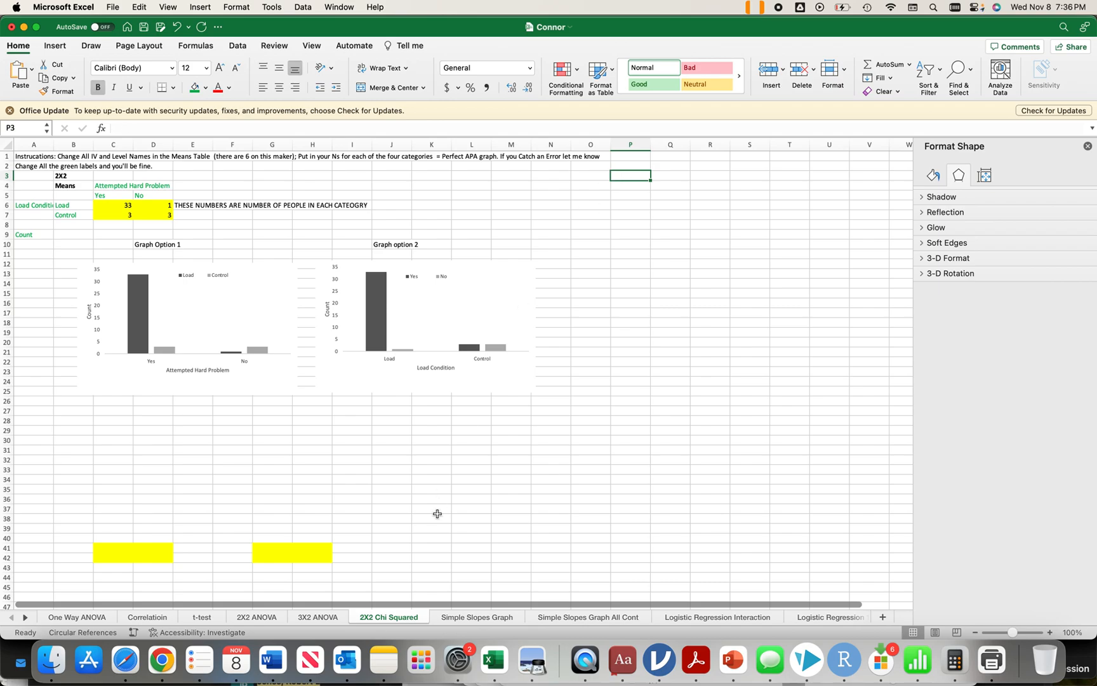